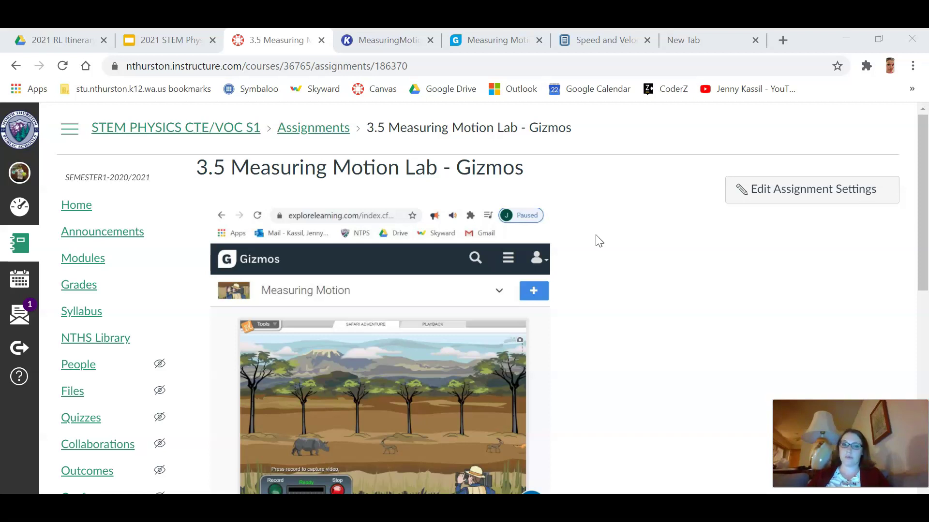
Step: Open the 'Join our class using these directions!' page in its own Join Gizmos tab
scroll(511, 331, "down", 2)
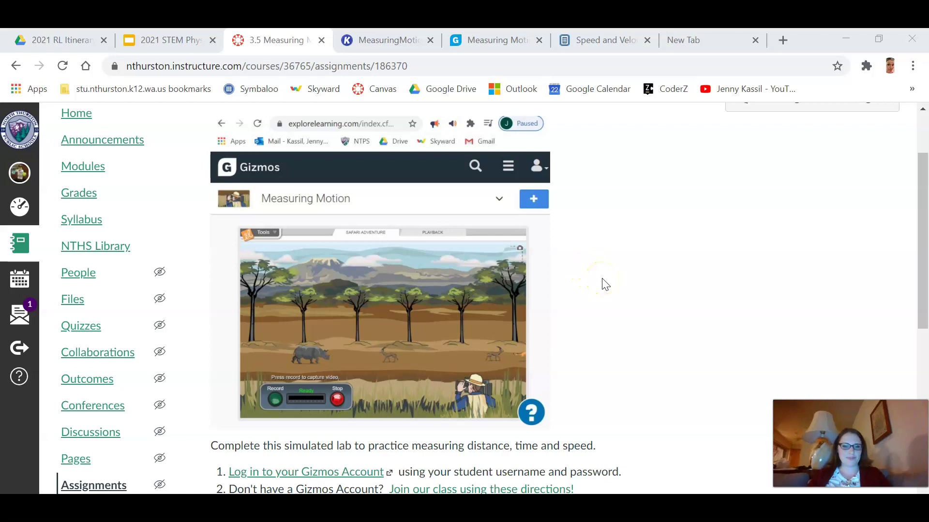
scroll(605, 283, "down", 2)
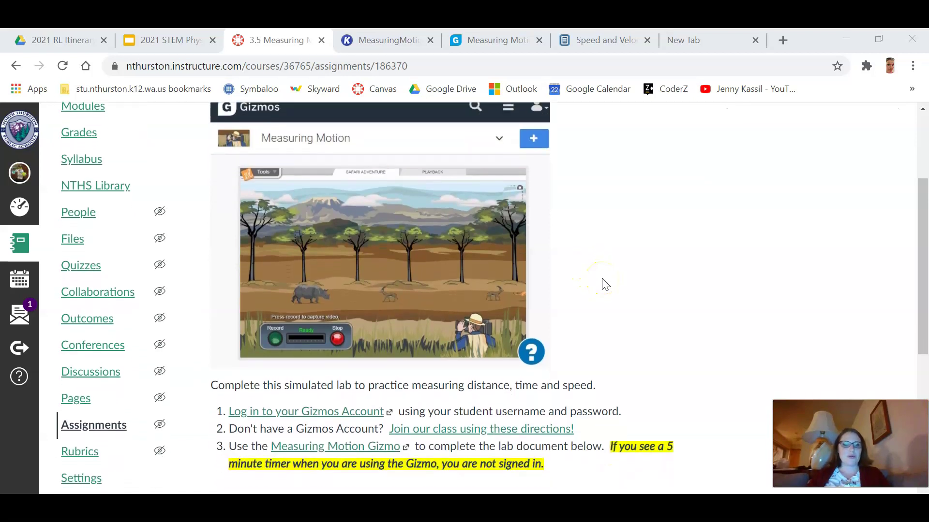
scroll(605, 284, "down", 1)
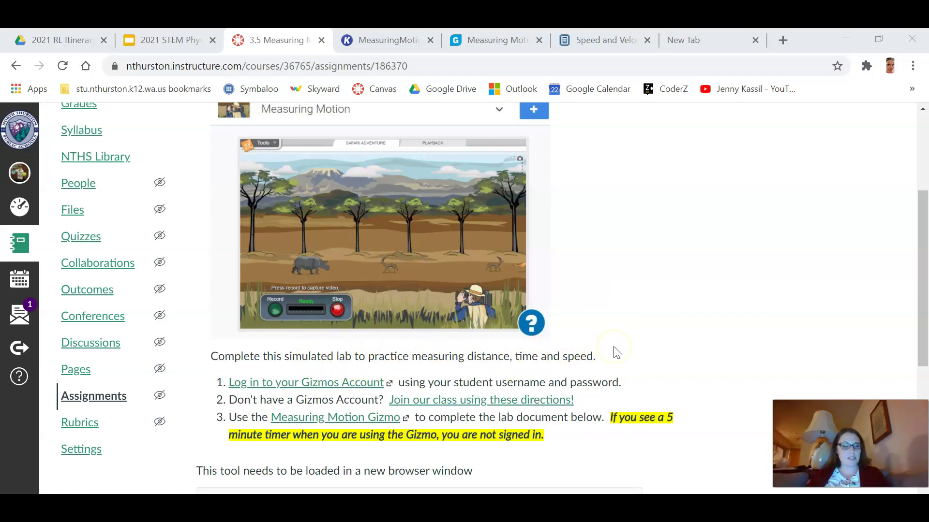
scroll(614, 352, "down", 4)
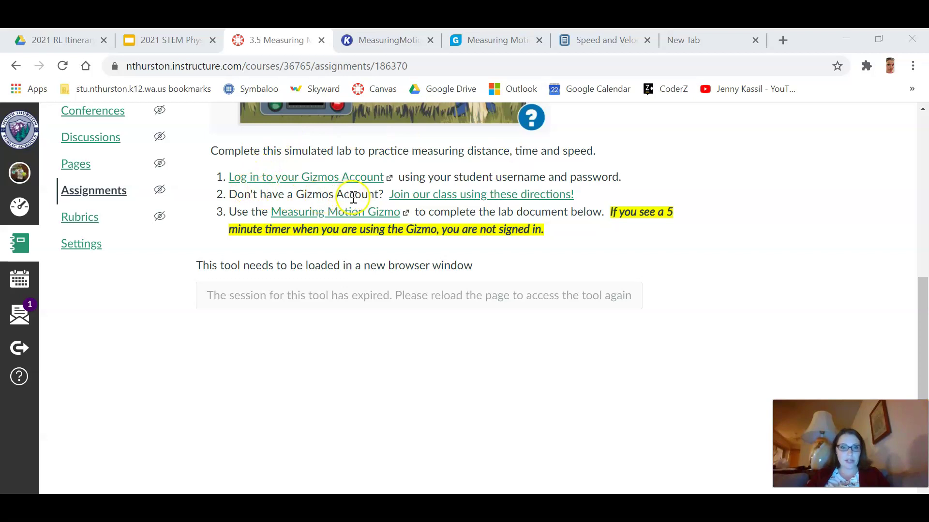
left_click(429, 197)
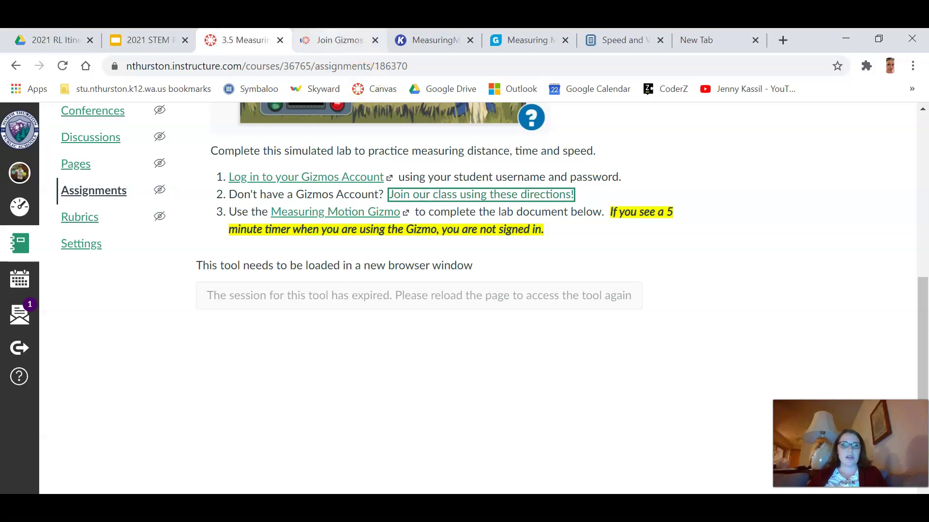
left_click(334, 37)
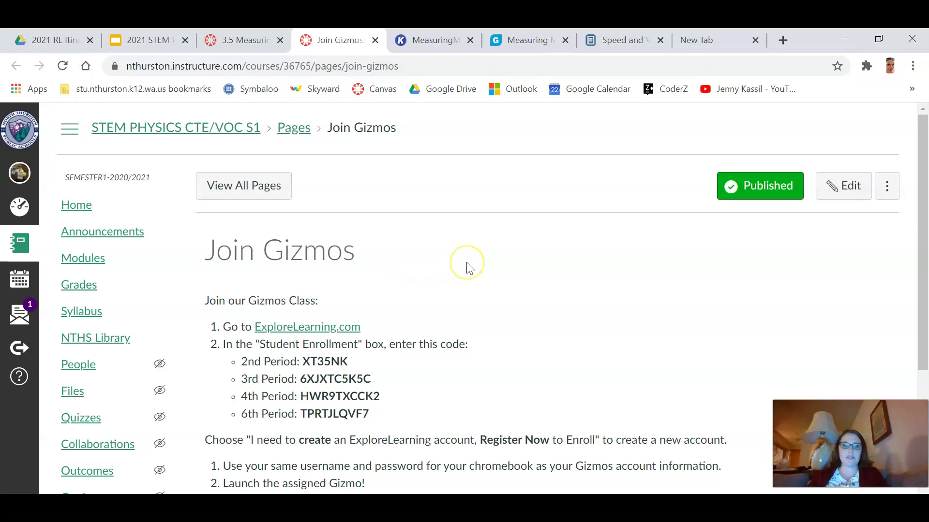
Step: Read through the Join Gizmos directions, then return to the 3.5 Measuring lab tab
scroll(466, 268, "down", 1)
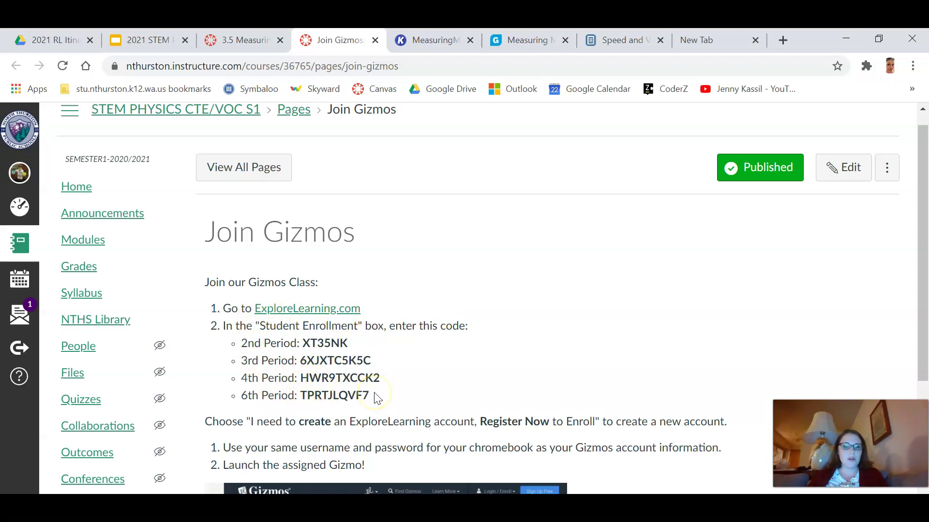
scroll(377, 396, "down", 2)
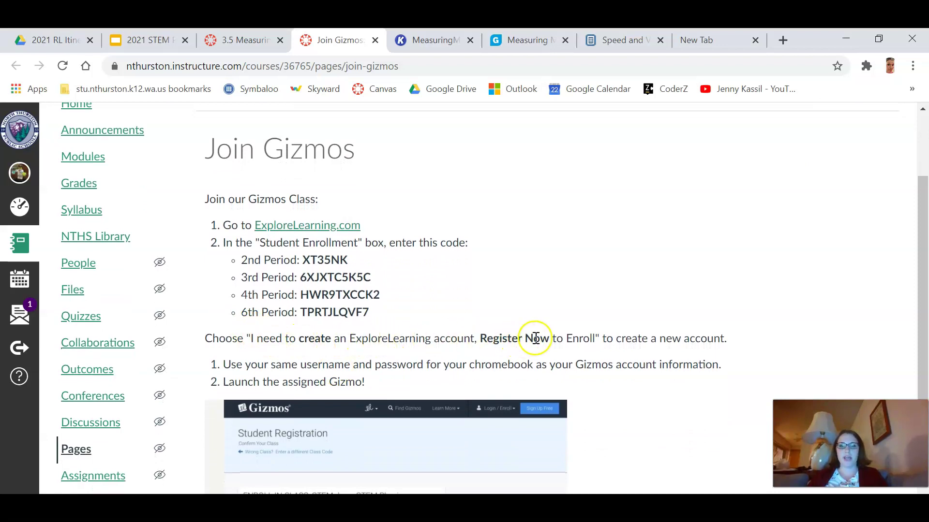
scroll(561, 340, "down", 2)
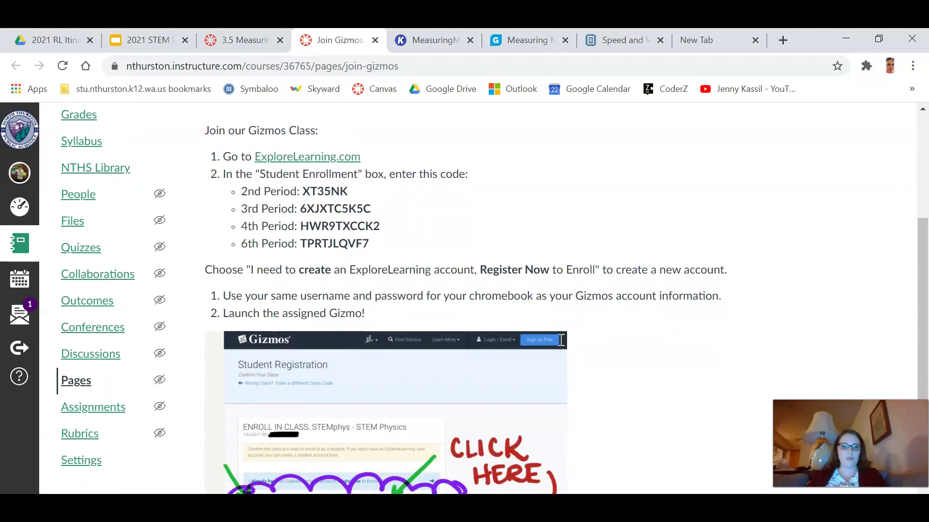
scroll(561, 340, "down", 1)
scroll(560, 340, "down", 1)
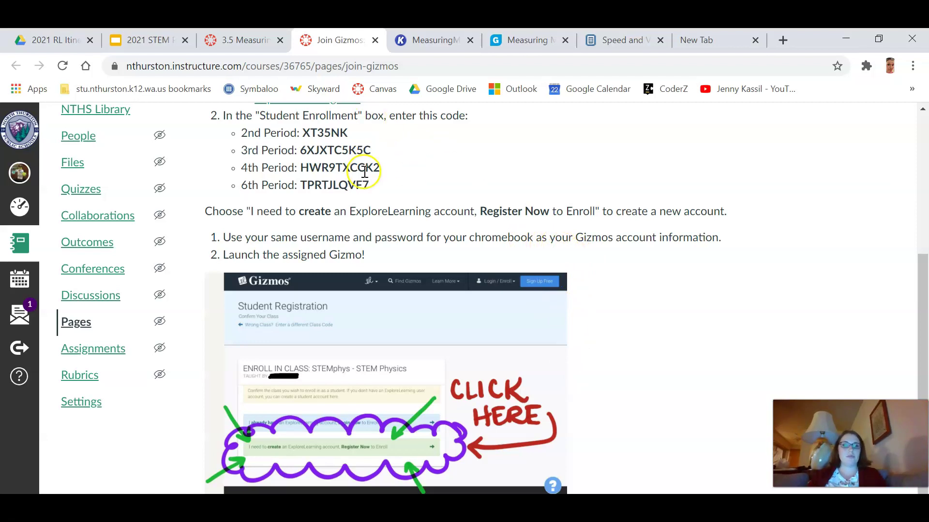
left_click(249, 41)
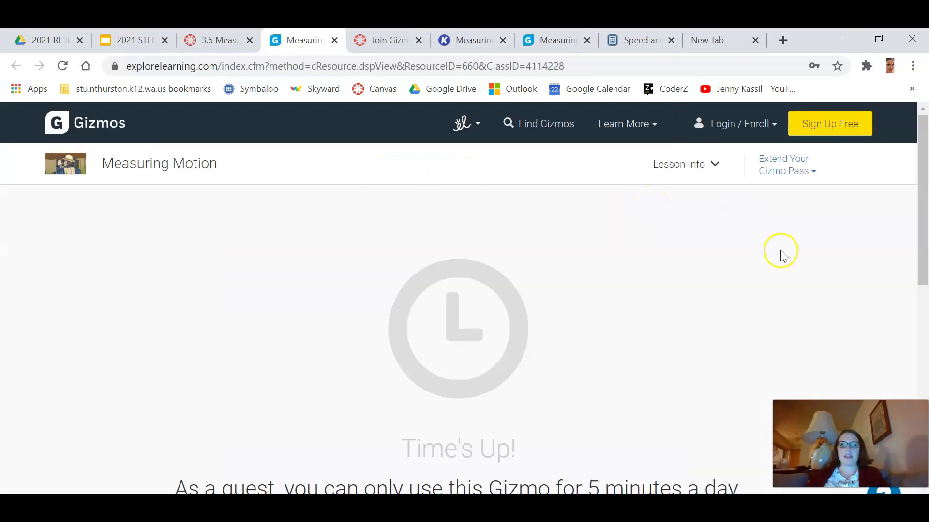
Step: Log in to Gizmos with the saved account details and view the Measuring Motion safari simulation
left_click(756, 125)
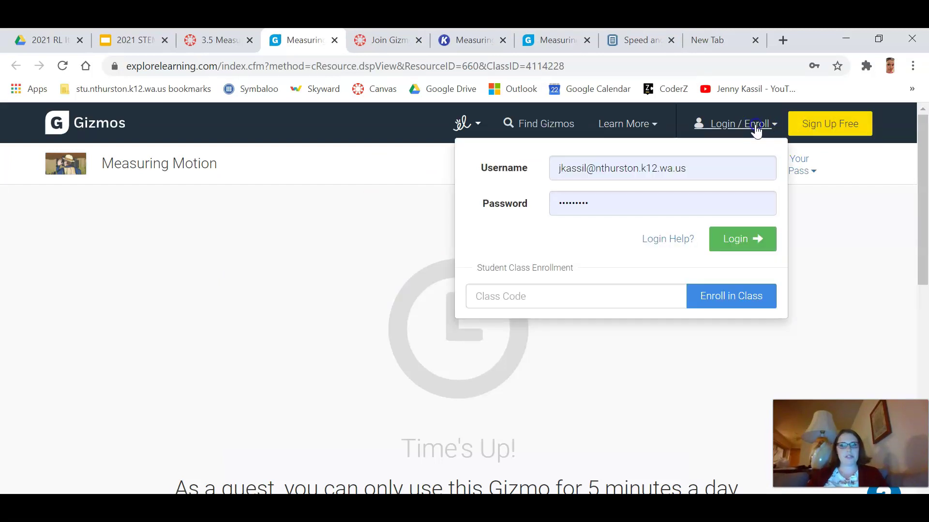
left_click(740, 239)
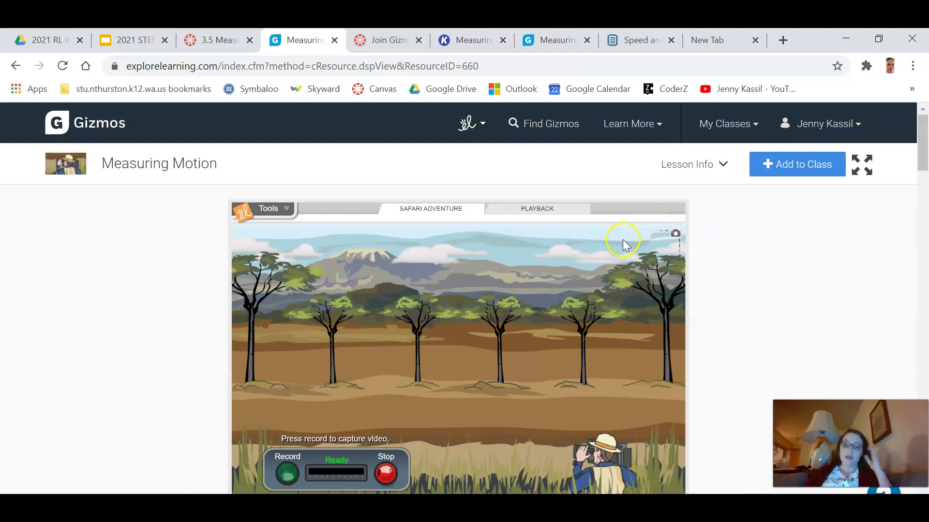
scroll(521, 293, "down", 1)
scroll(521, 293, "down", 1)
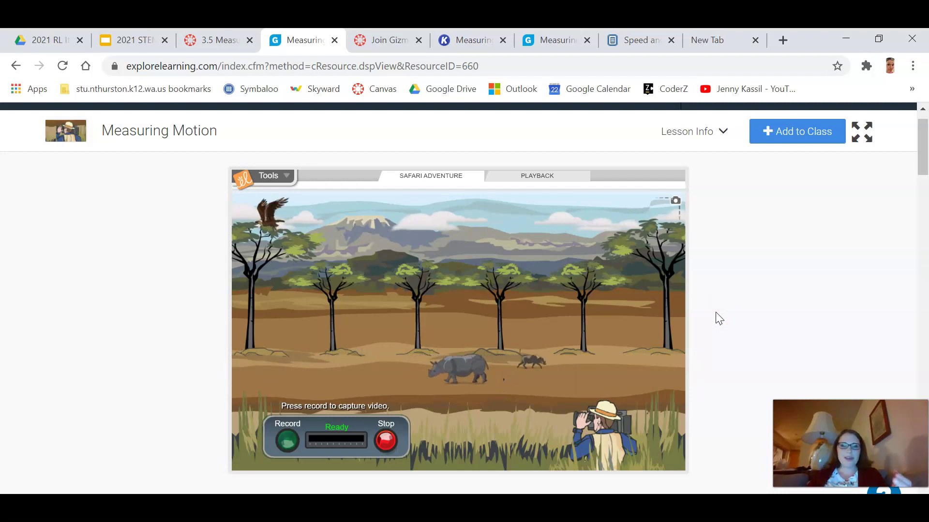
scroll(716, 313, "down", 1)
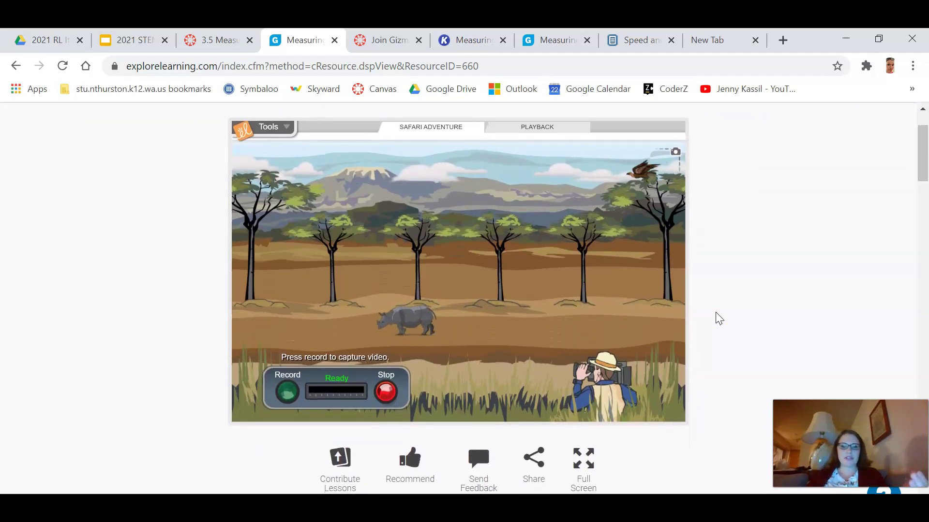
scroll(715, 318, "up", 1)
scroll(560, 363, "down", 3)
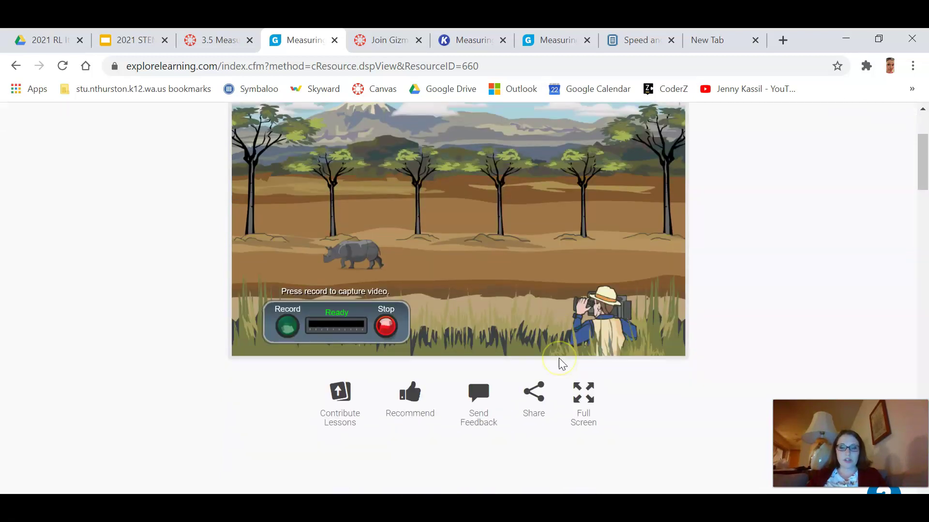
scroll(560, 363, "up", 2)
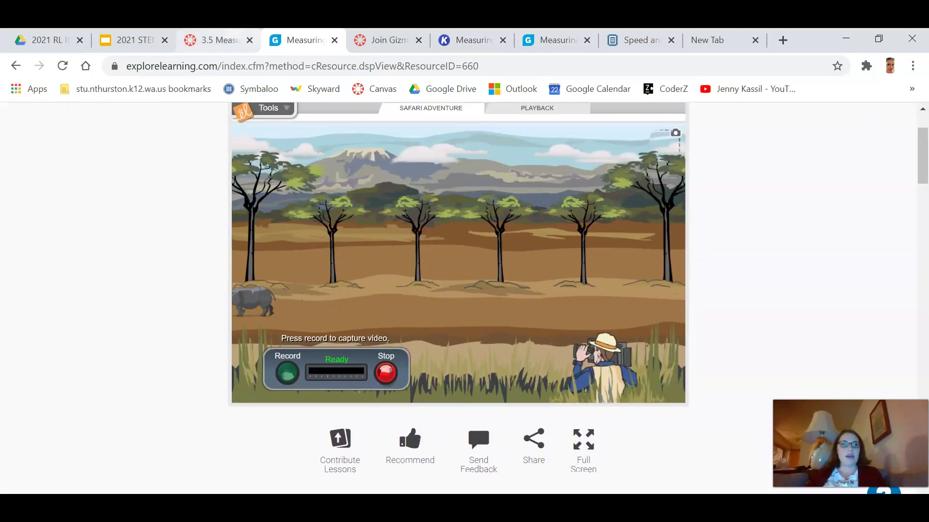
Step: Reload the expired Canvas lab tool and launch '3.5 Measuring Motion Lab - Gizmos' in a new window
left_click(217, 40)
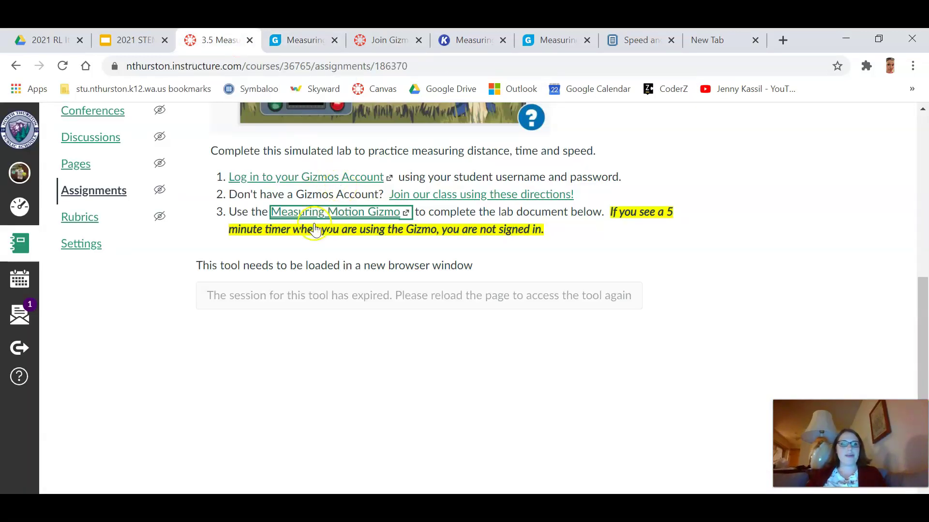
left_click(342, 296)
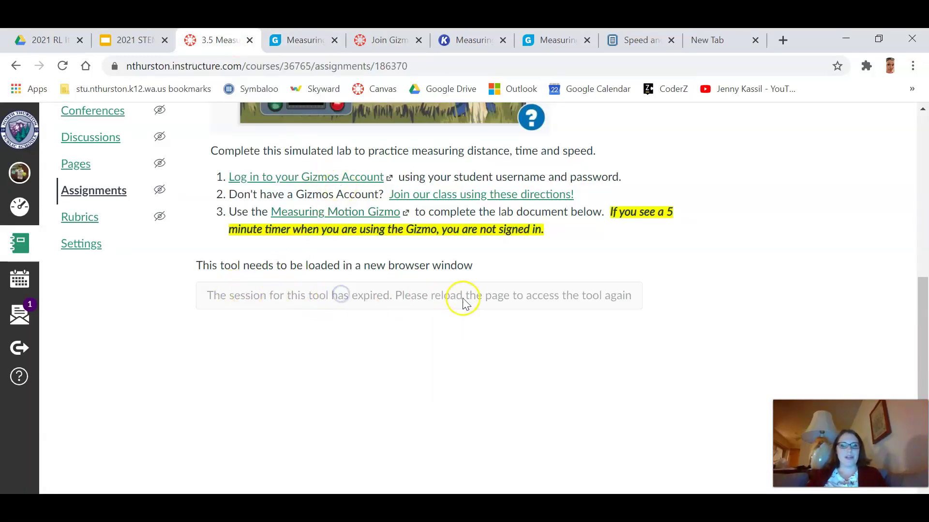
left_click(62, 66)
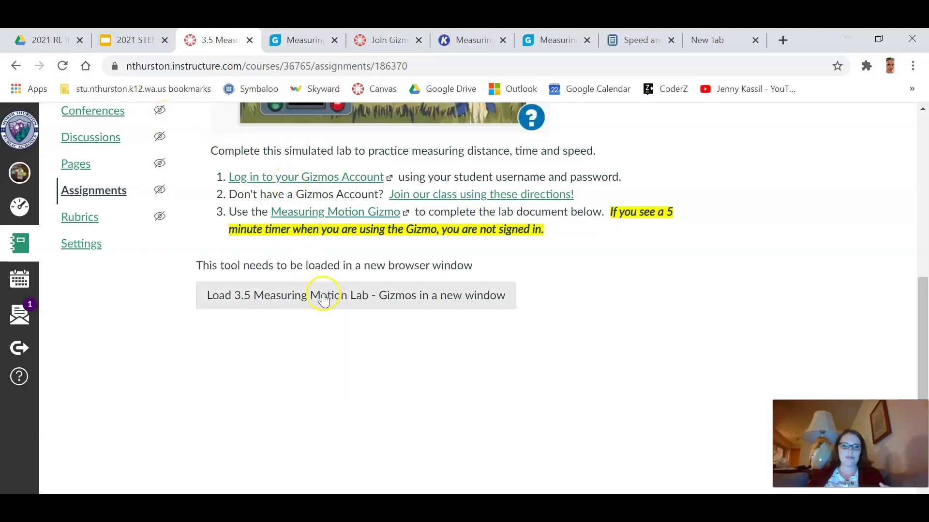
left_click(348, 296)
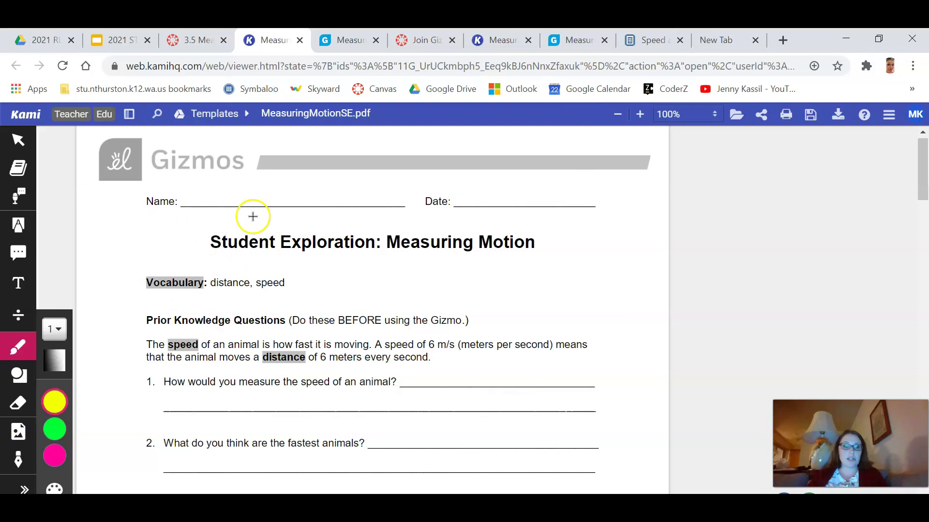
Step: Set up the Kami Text tool with 18px text size and green colour
left_click(19, 290)
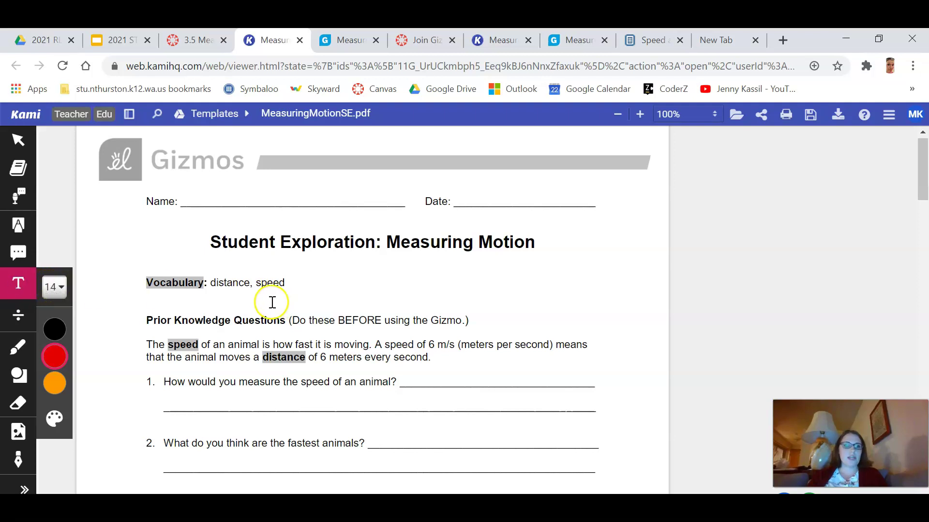
left_click(57, 288)
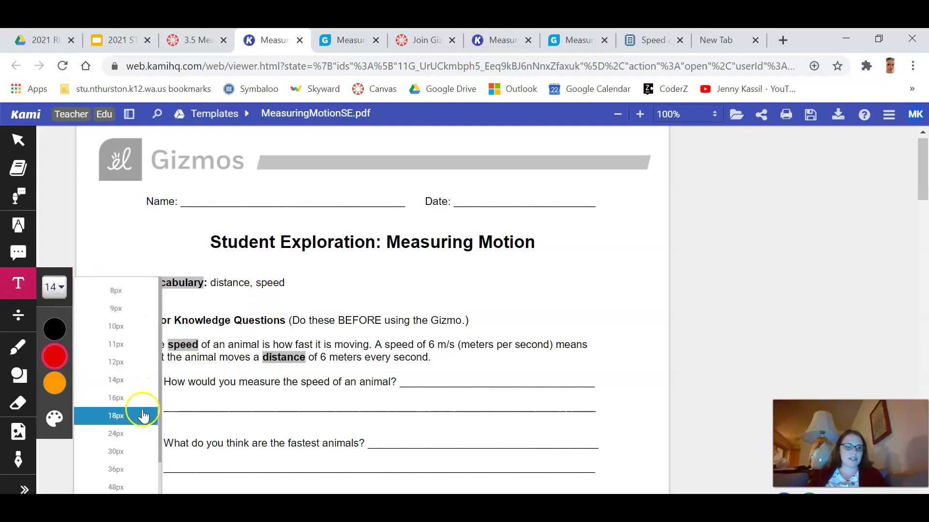
left_click(139, 414)
left_click(59, 368)
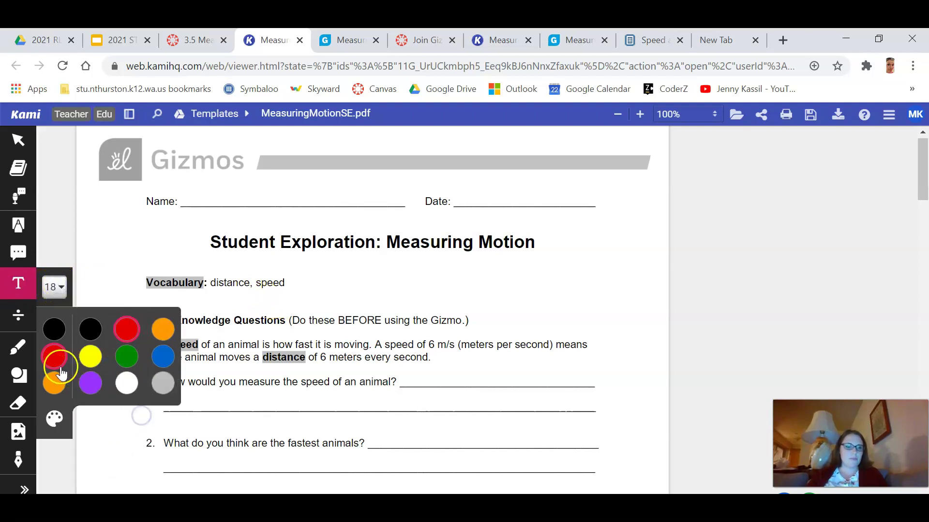
left_click(125, 366)
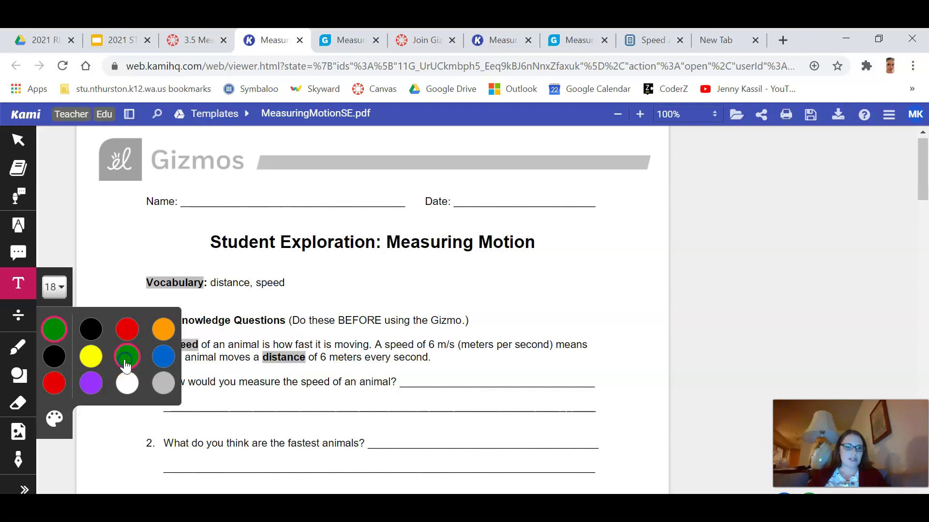
Step: Replace the green palette colour with purple, save the palette, and choose purple for text
left_click(55, 419)
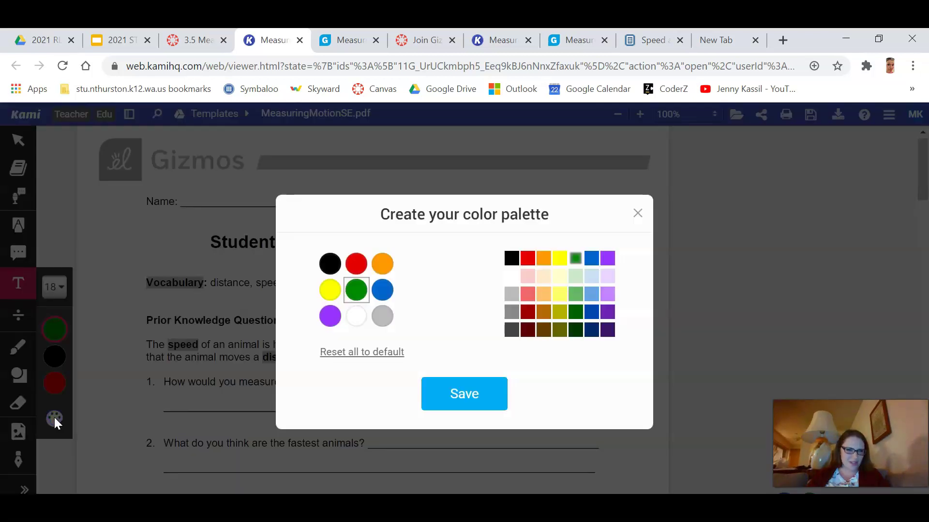
left_click(591, 295)
left_click(575, 293)
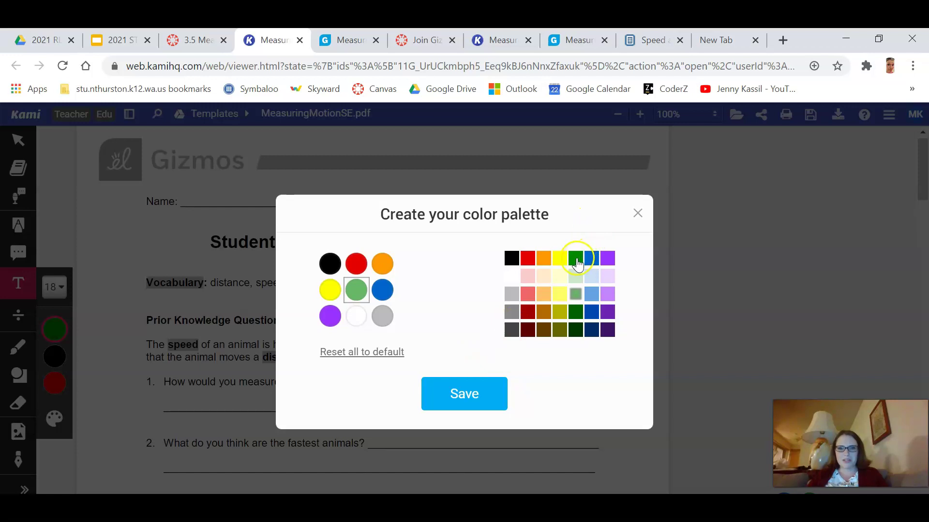
left_click(607, 259)
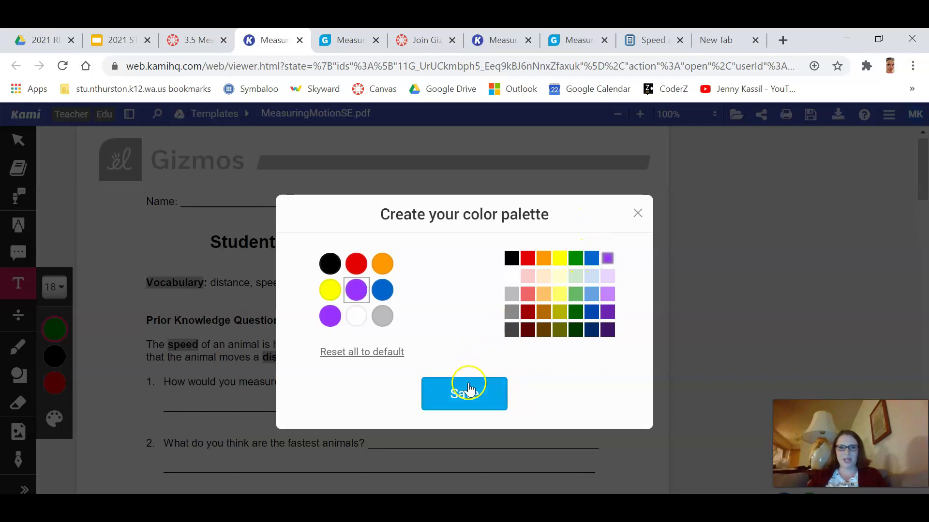
left_click(467, 396)
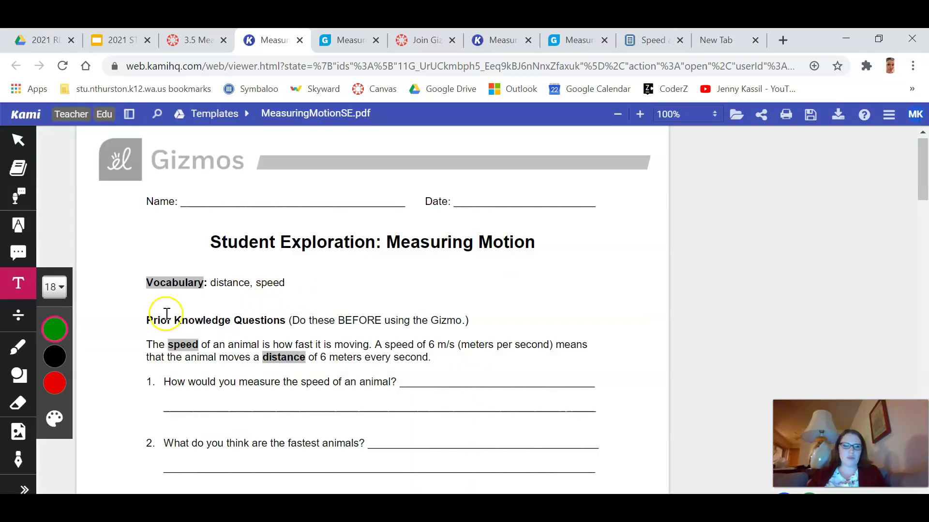
left_click(58, 413)
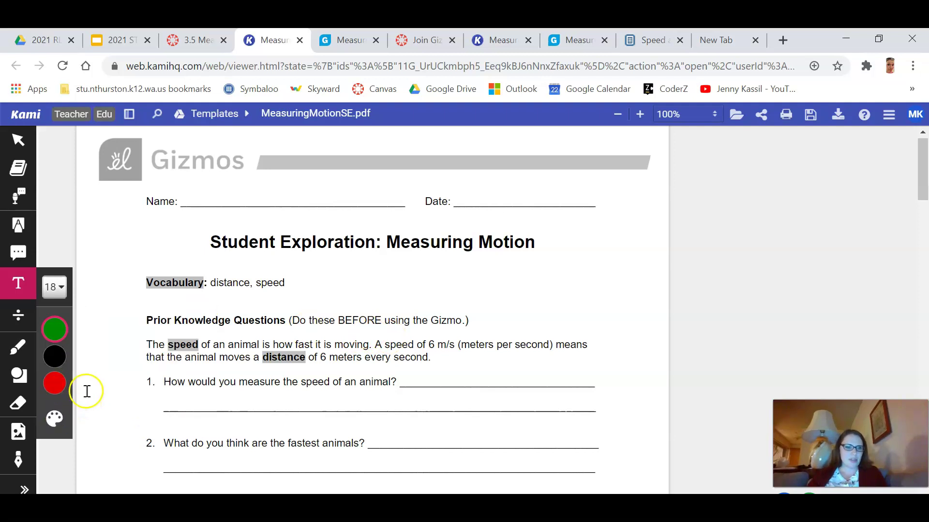
left_click(56, 415)
left_click(127, 357)
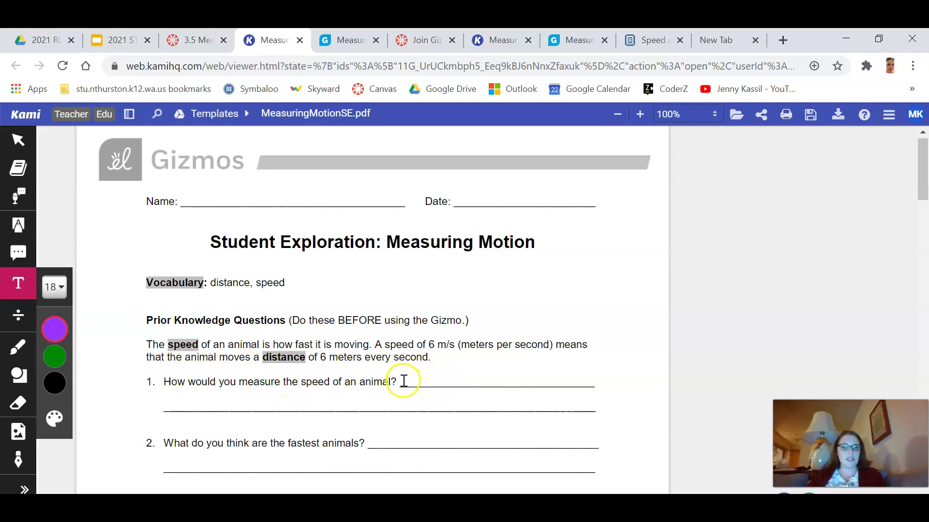
Step: Type the two-line purple answer after question 1, the second line beginning 'and then'
left_click(403, 378)
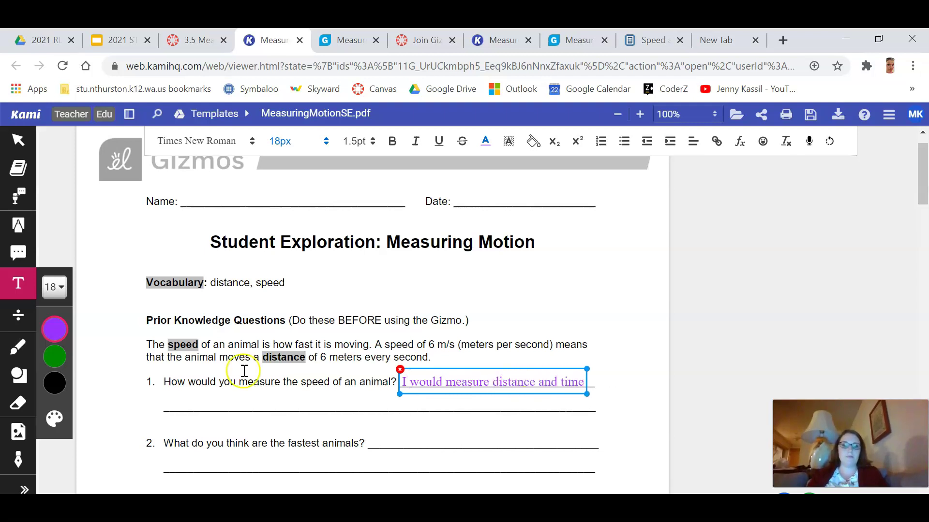
left_click(169, 400)
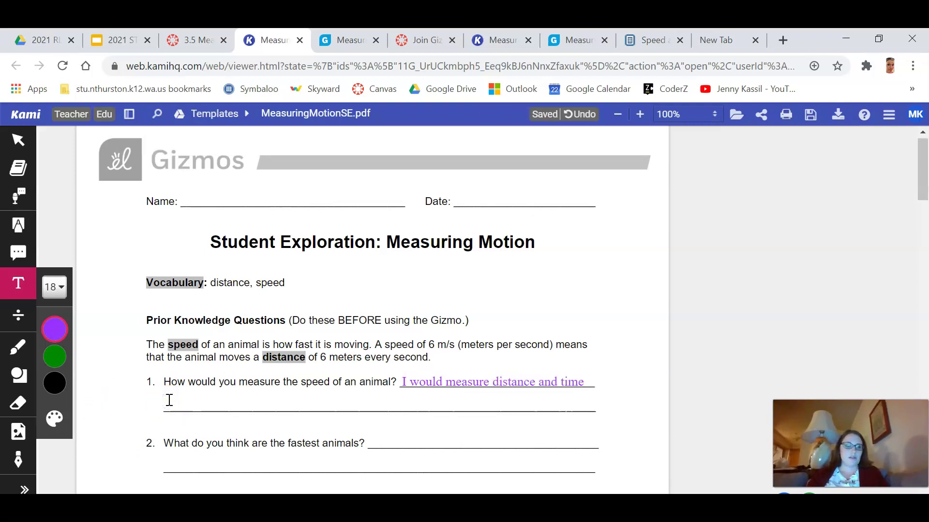
left_click(169, 399)
type("and then do distance divided by time to calculate speed.")
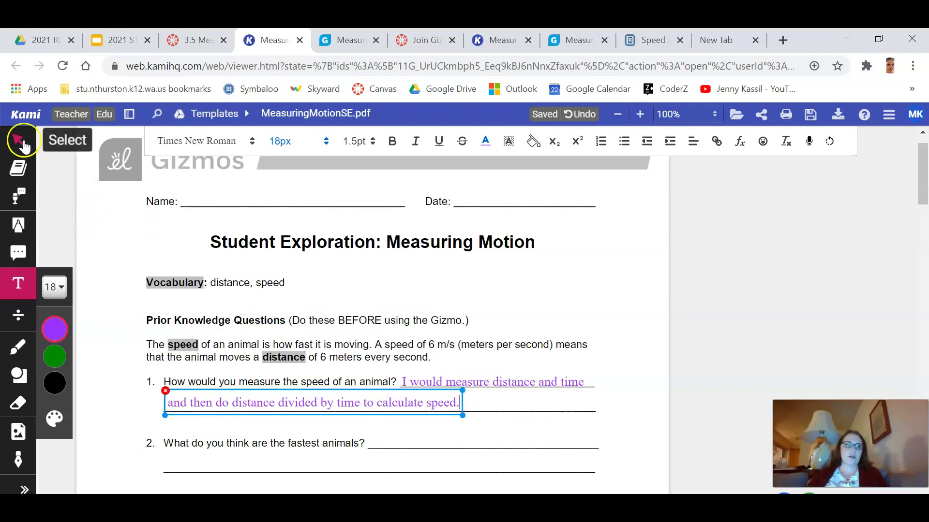
left_click(21, 141)
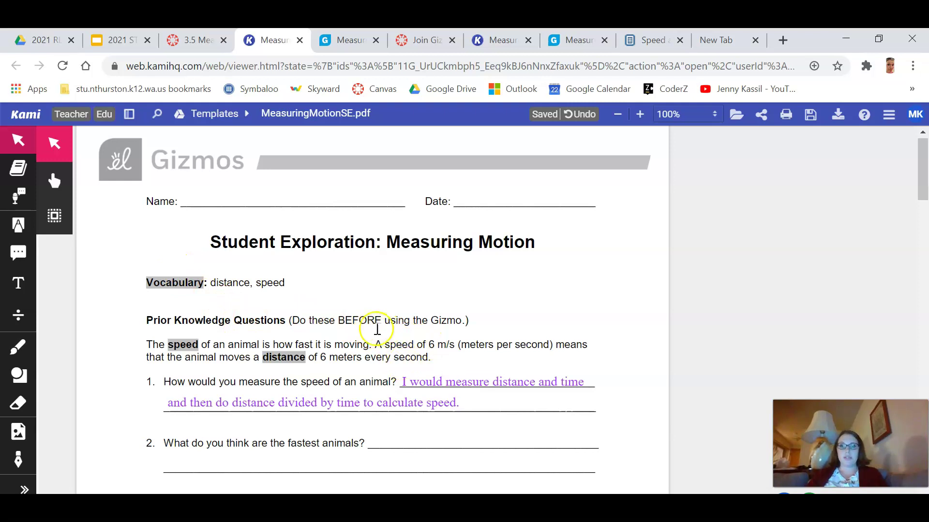
Step: Scroll the PDF past the Gizmo Warm-up down to the Activity A: Estimating speed table
scroll(391, 353, "down", 1)
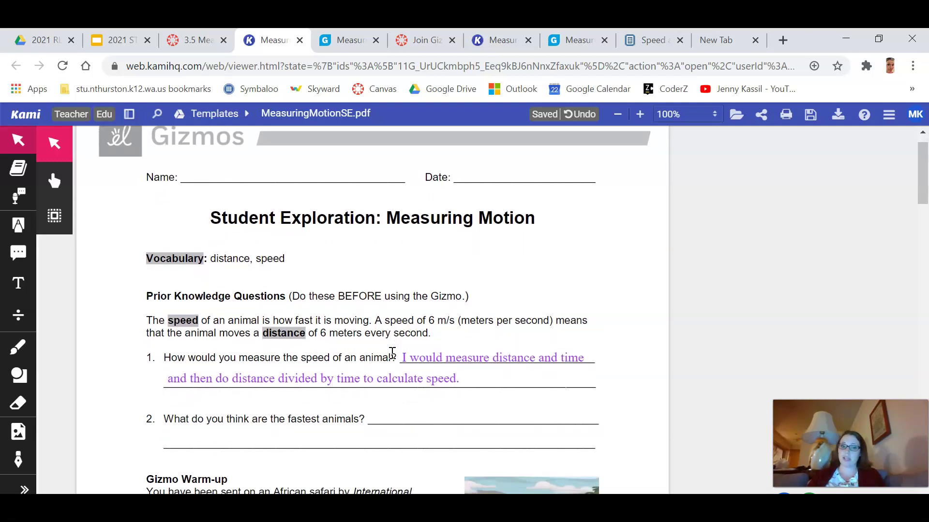
scroll(392, 353, "down", 3)
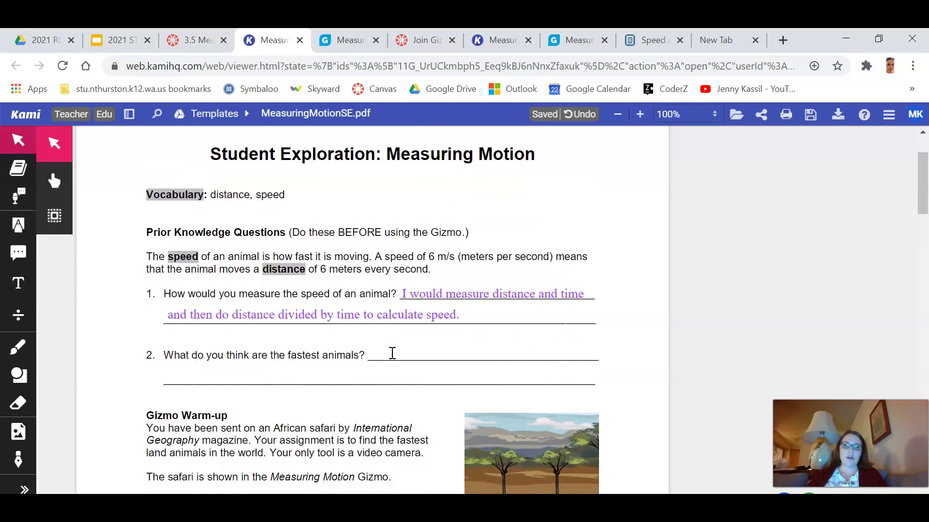
scroll(392, 353, "down", 3)
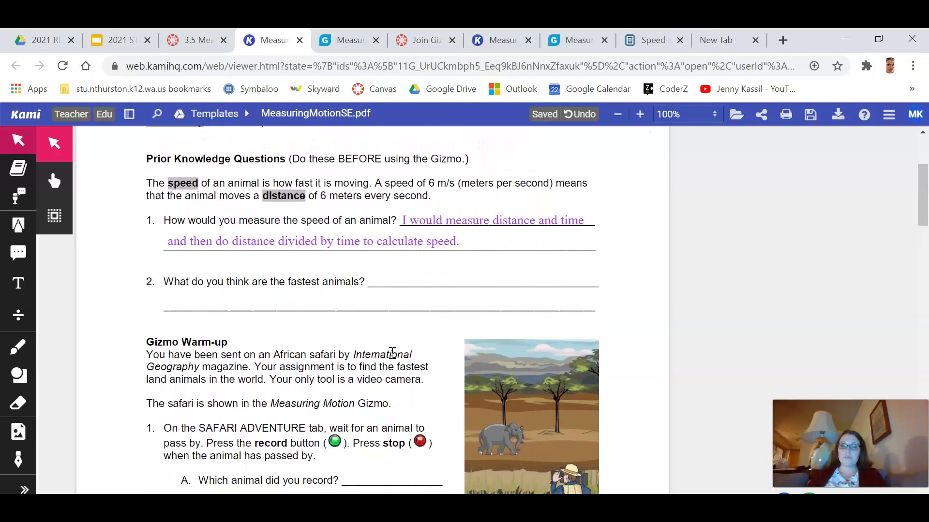
scroll(392, 353, "down", 1)
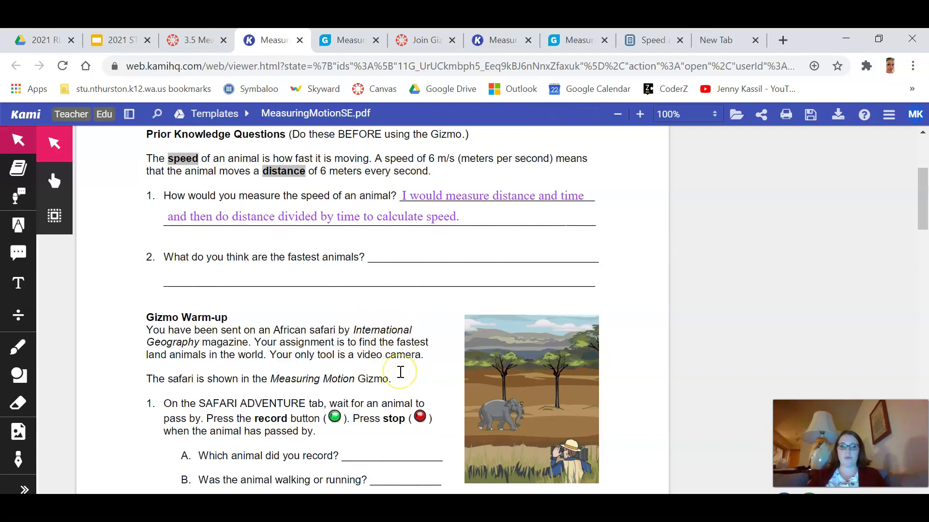
scroll(400, 371, "down", 4)
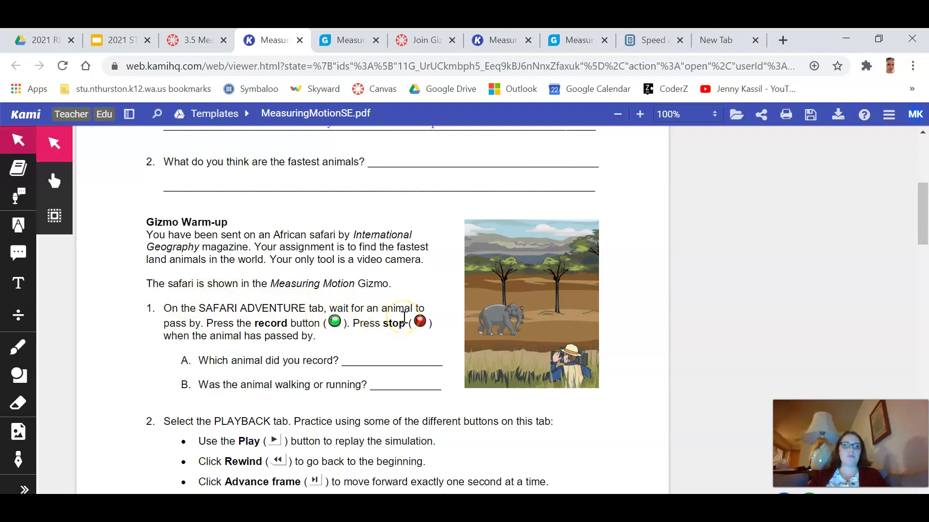
scroll(404, 319, "down", 4)
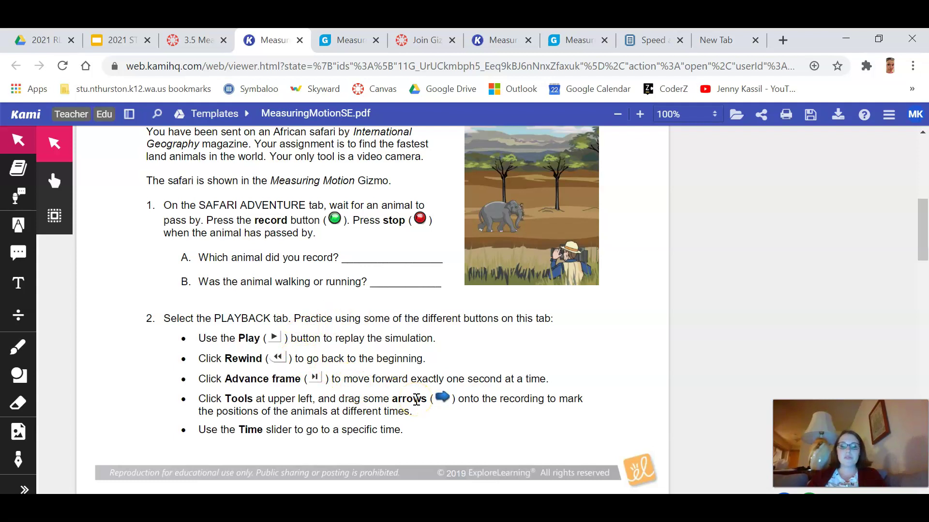
scroll(416, 399, "down", 5)
scroll(416, 400, "down", 8)
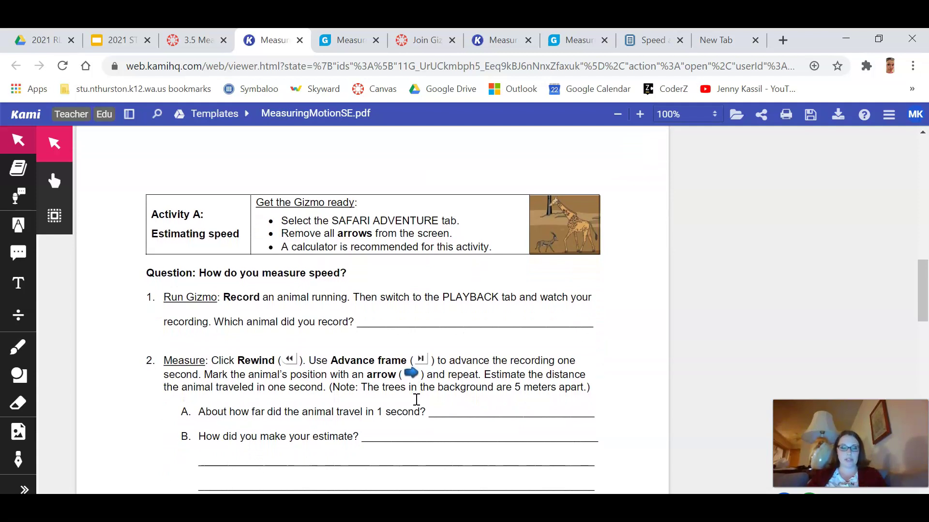
Step: In the Gizmo's Safari Adventure tab, record the lion running across and stop after it passes
left_click(344, 40)
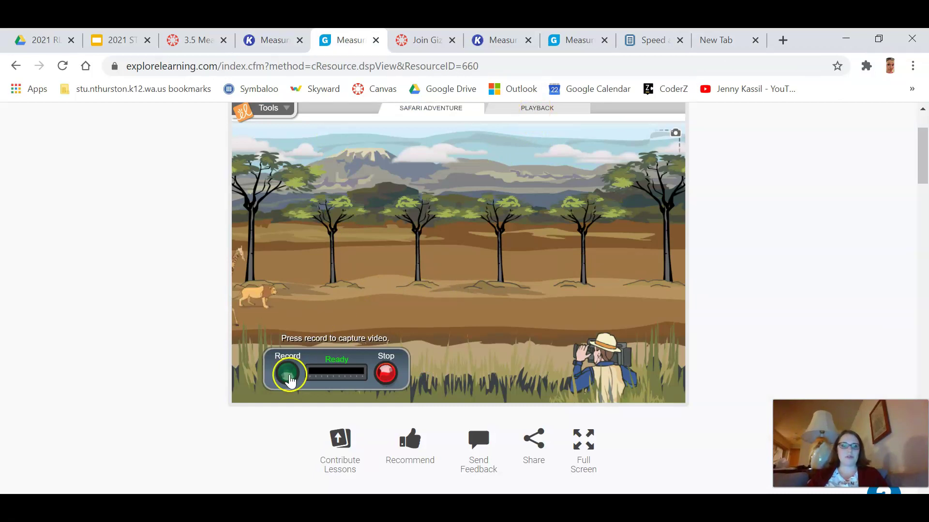
left_click(287, 377)
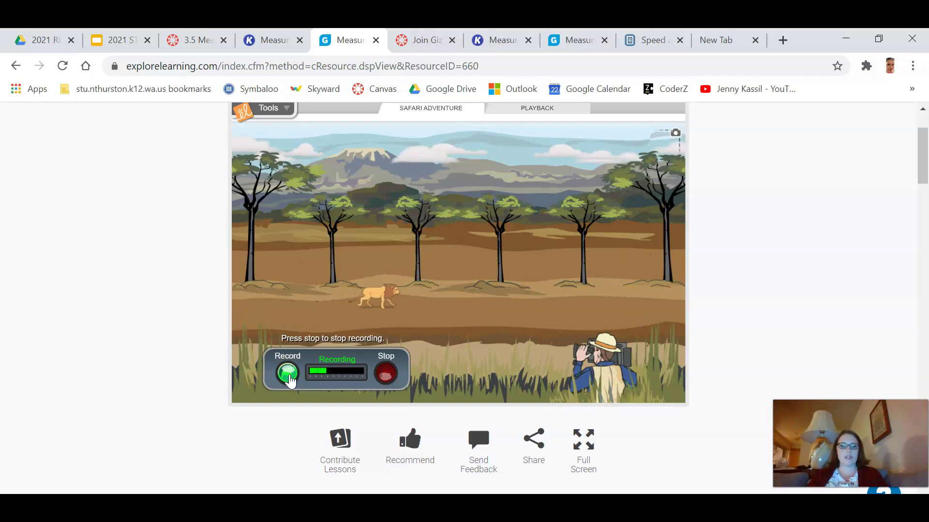
left_click(287, 380)
left_click(389, 375)
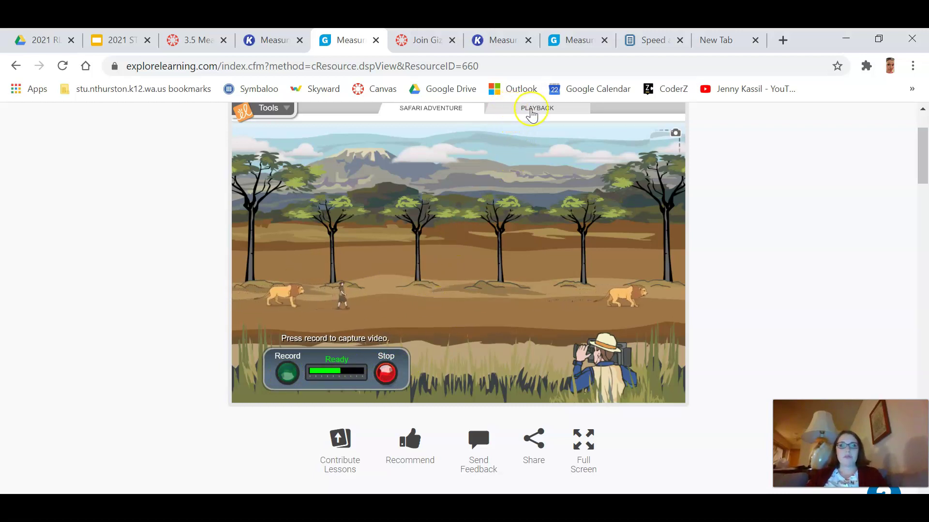
Step: Play back the safari recording and pause it at 4.9 s
left_click(515, 113)
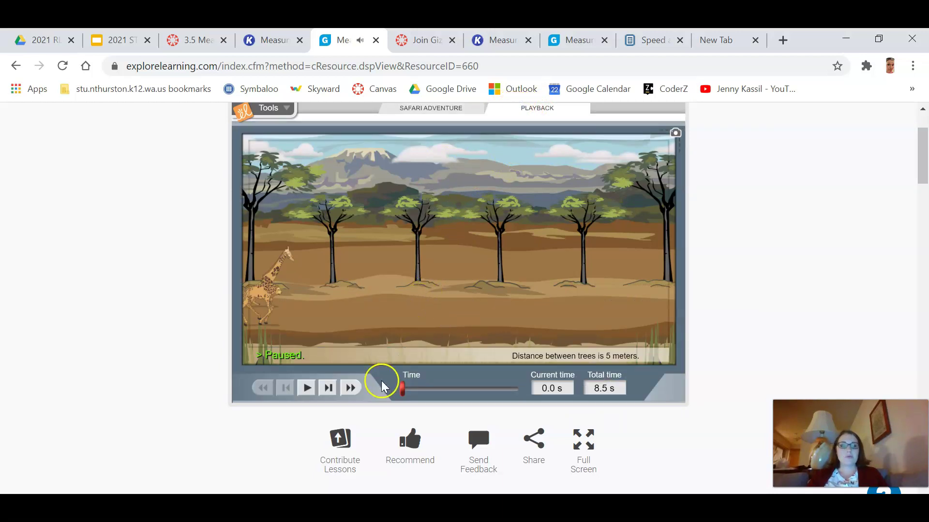
left_click(307, 389)
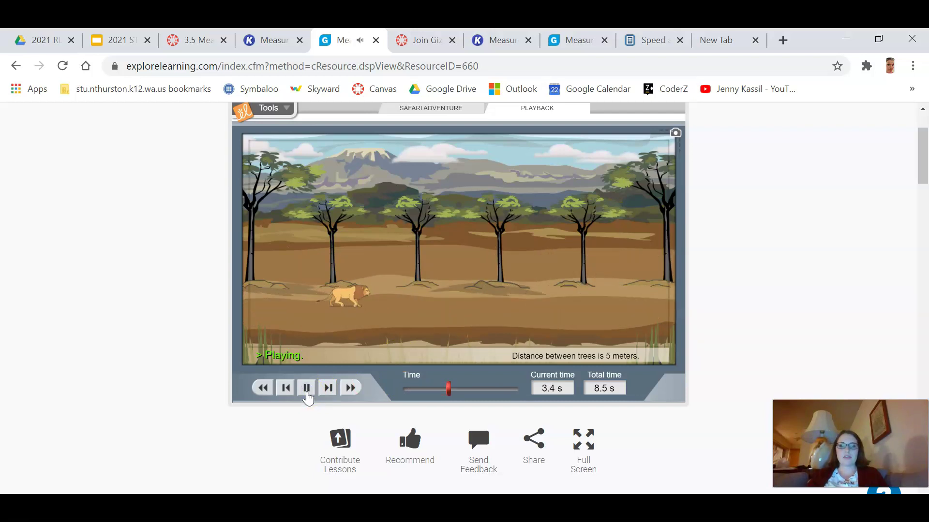
left_click(307, 389)
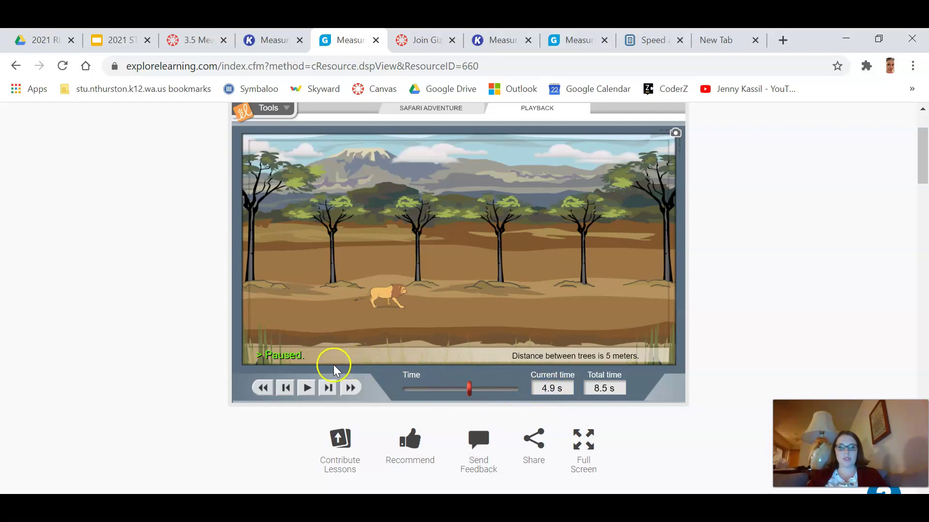
Step: Step the recording forward three seconds, then back five seconds to 2.9 s
left_click(327, 390)
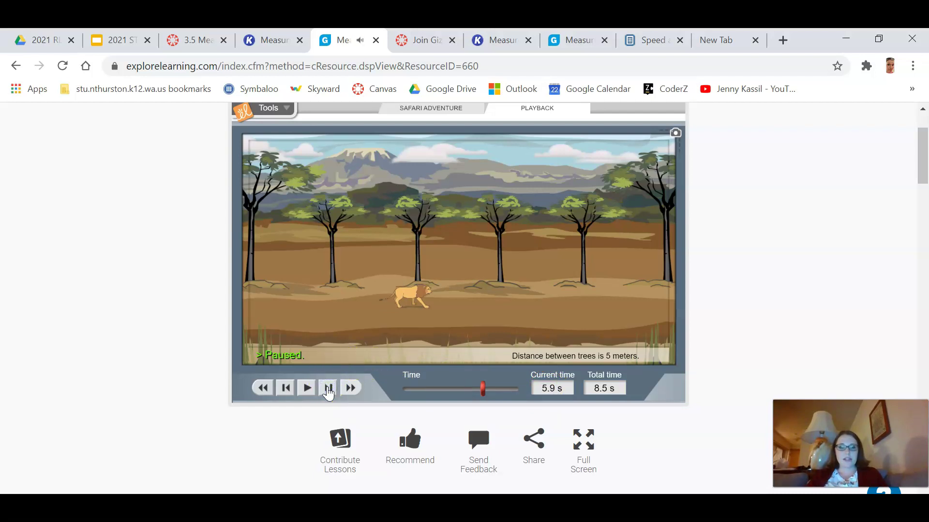
left_click(328, 389)
left_click(327, 390)
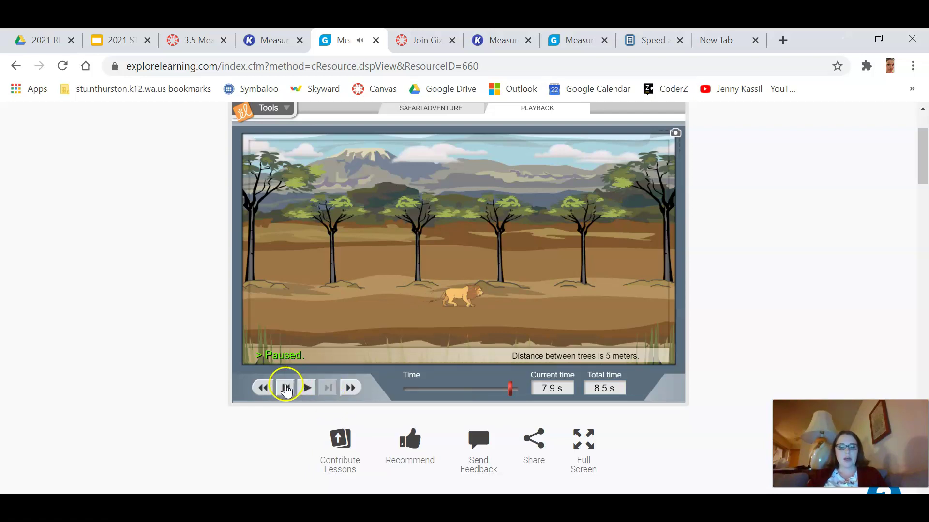
left_click(286, 389)
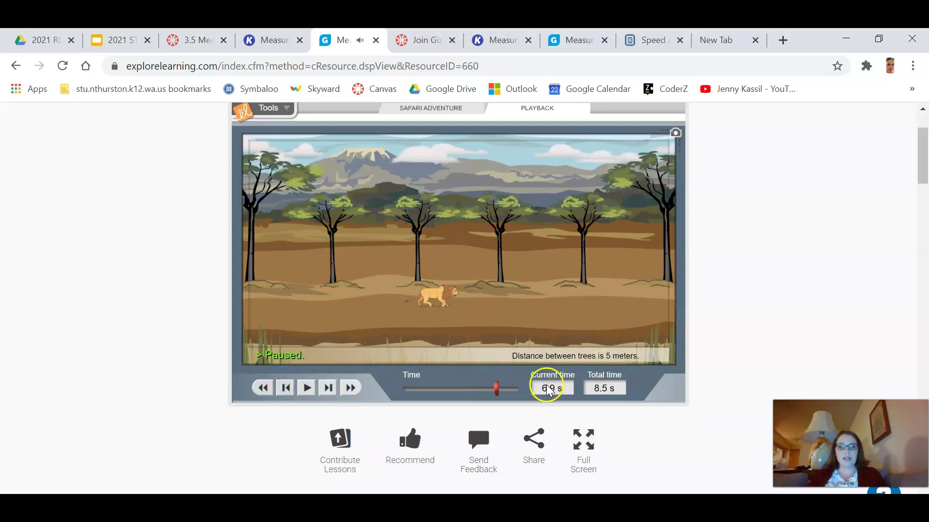
left_click(284, 390)
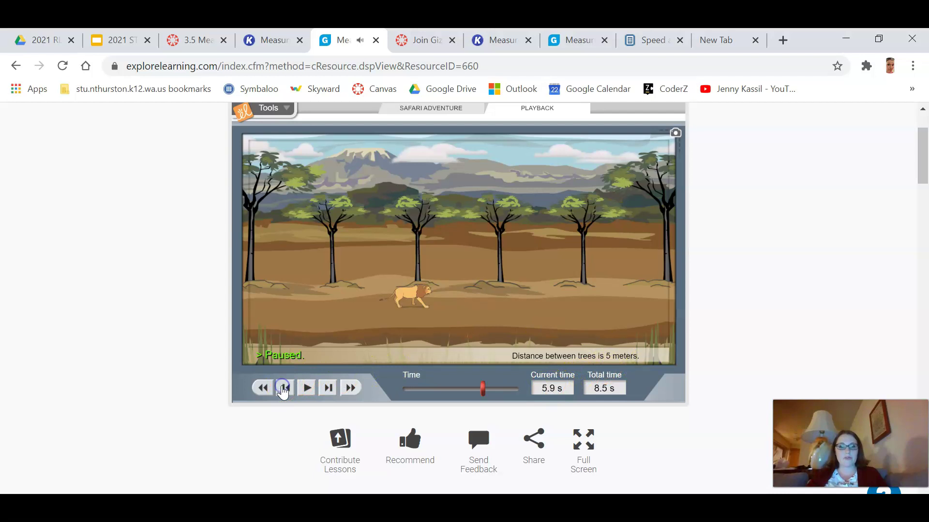
left_click(284, 388)
left_click(283, 389)
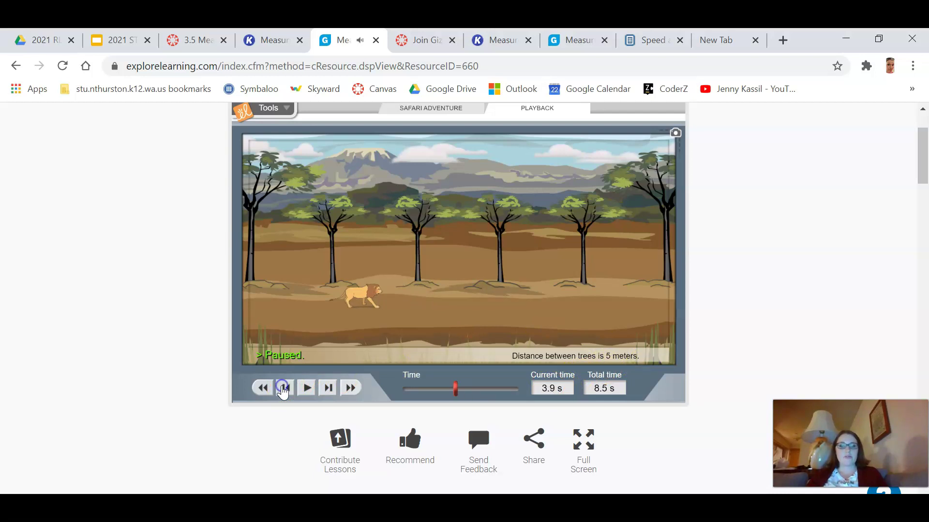
left_click(284, 389)
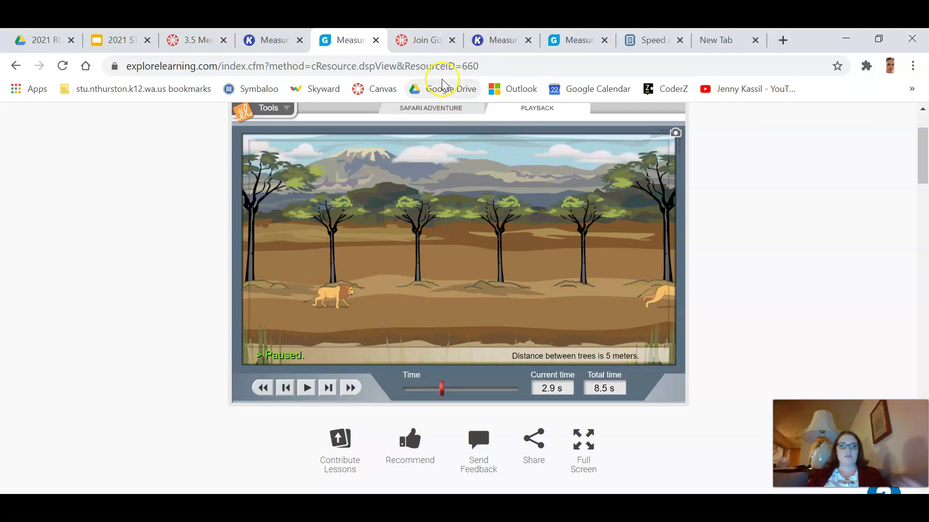
Step: Go back to the Kami worksheet and scroll down to Activity A questions 4 and 5 and their timing table
left_click(271, 40)
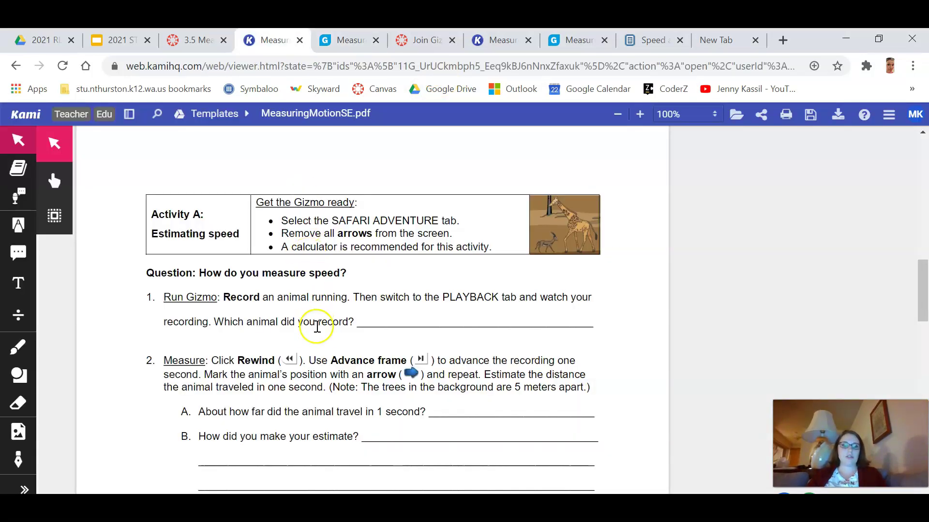
scroll(315, 348, "down", 7)
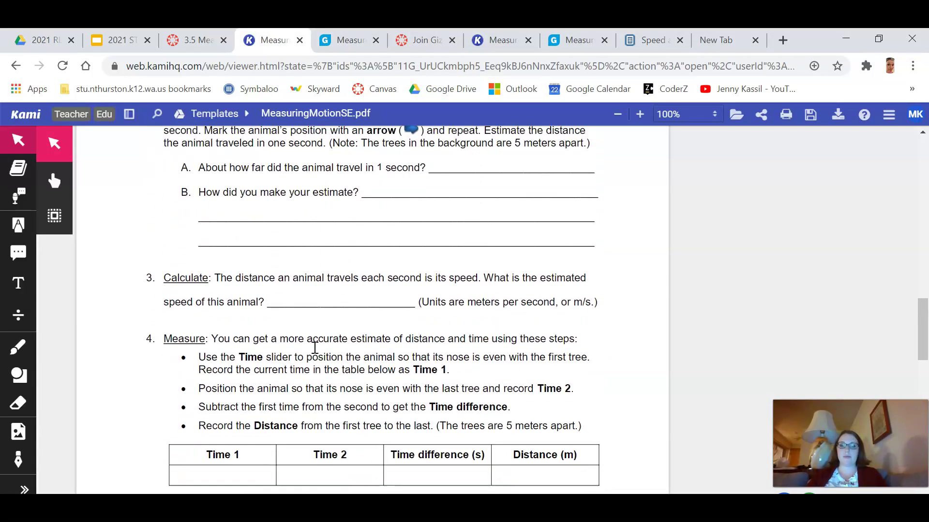
scroll(315, 348, "down", 1)
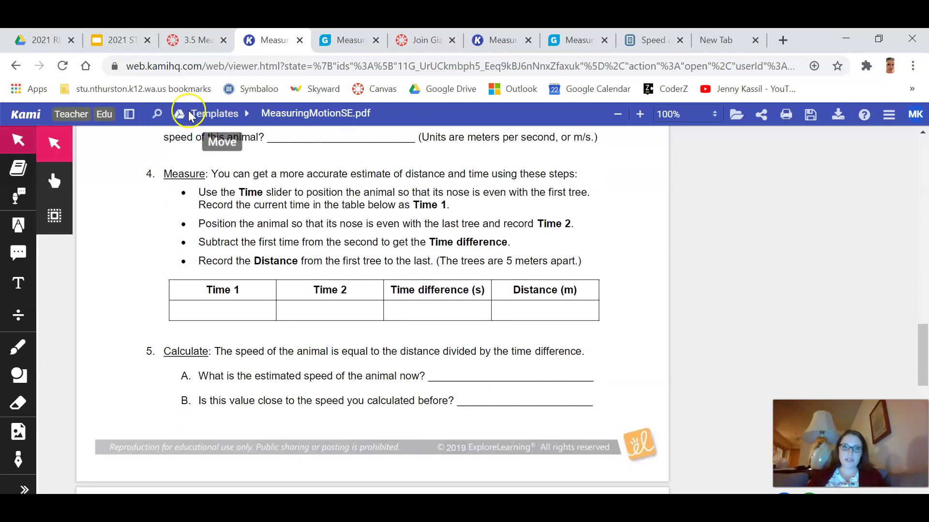